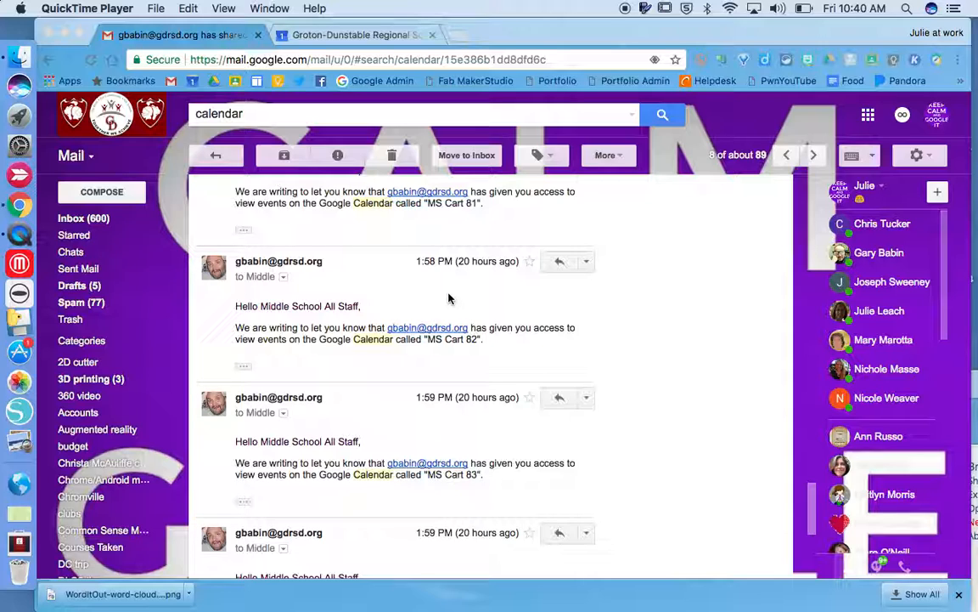
Step: Look through the MS Cart calendar sharing emails and show the trimmed content of the MS Cart 83 message
scroll(449, 298, down, 4)
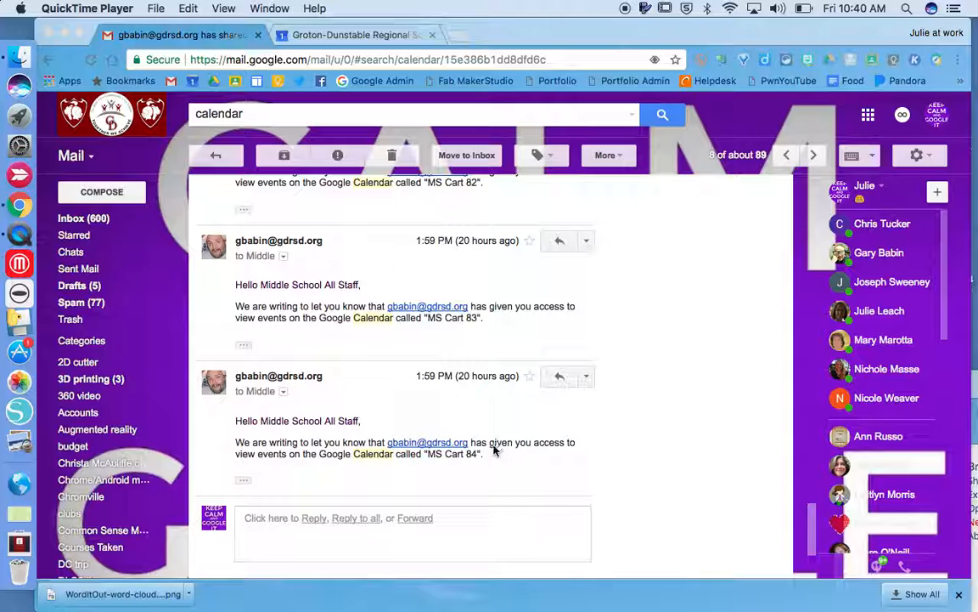
scroll(476, 280, up, 6)
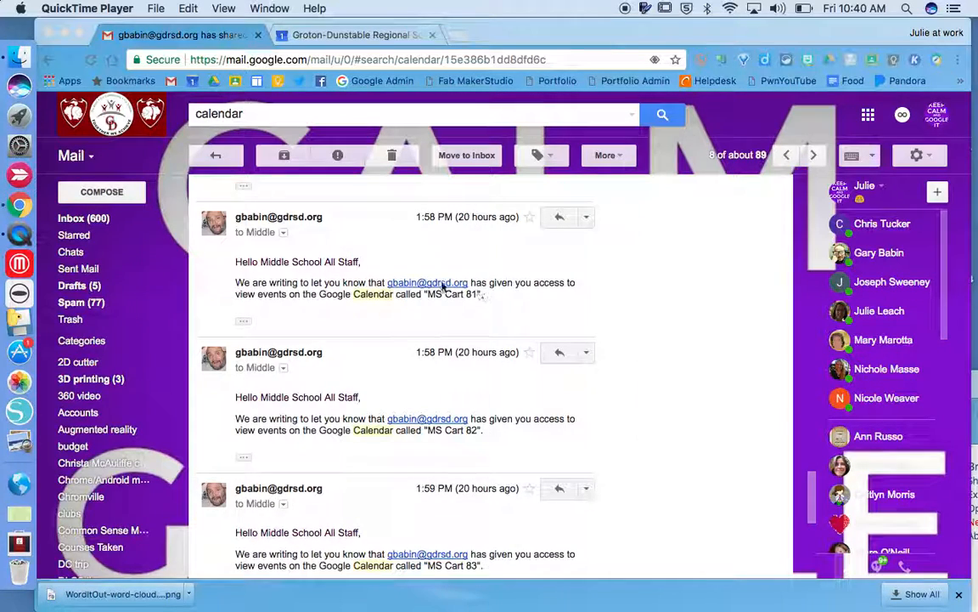
scroll(475, 308, down, 3)
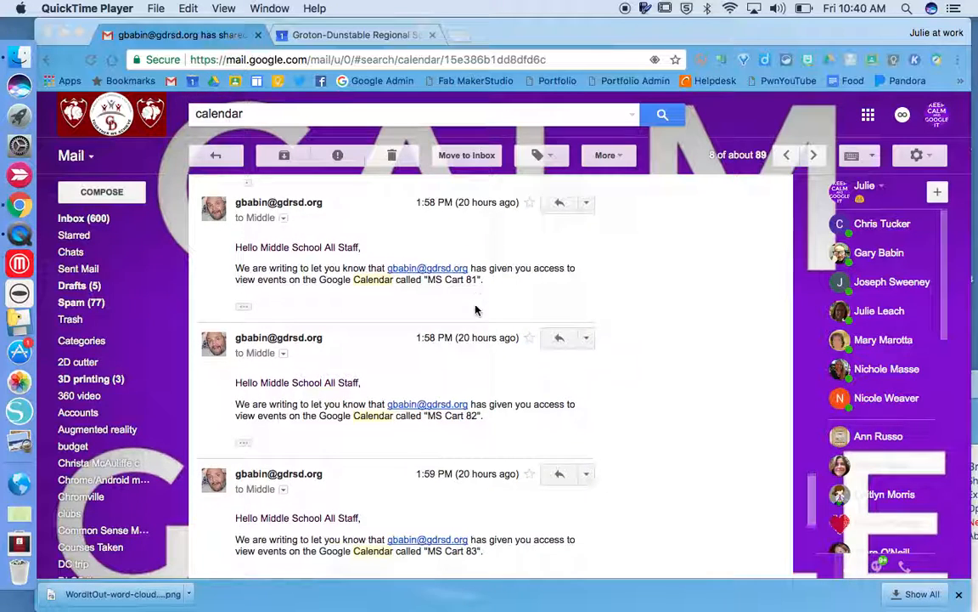
scroll(475, 309, down, 3)
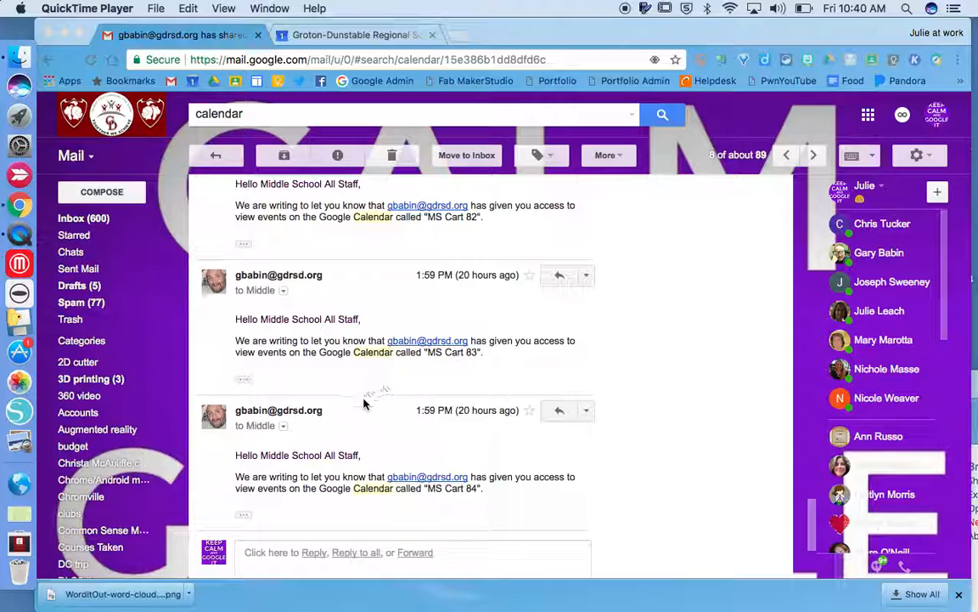
click(242, 379)
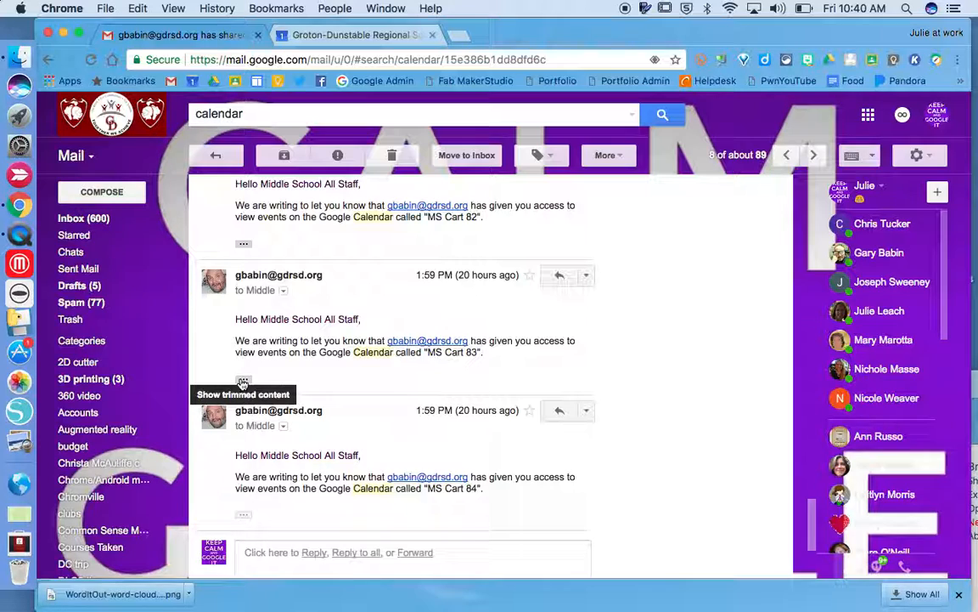
click(244, 382)
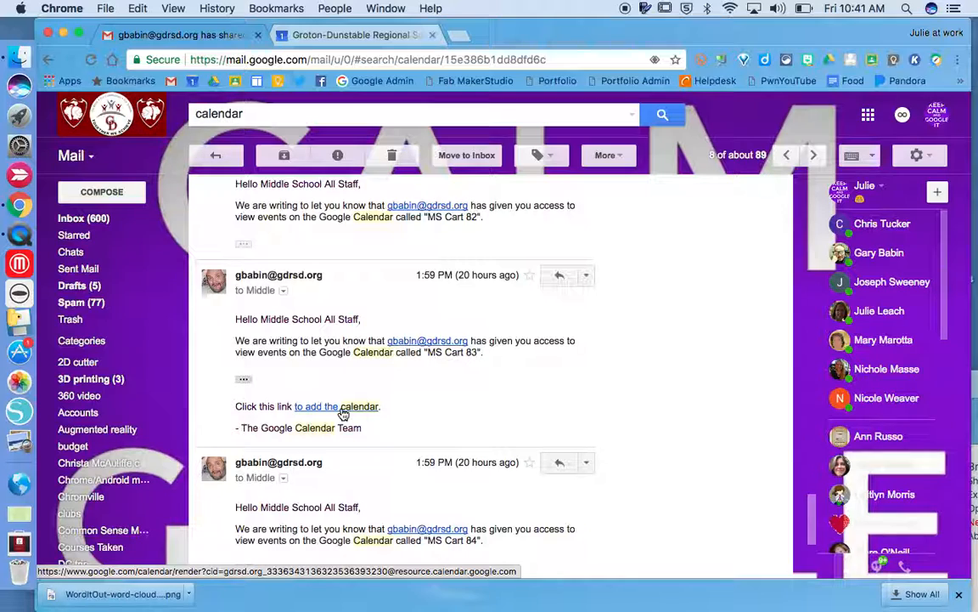
Step: Switch to the open Google Calendar page and look through the MS Cart calendars among the other calendars
click(388, 38)
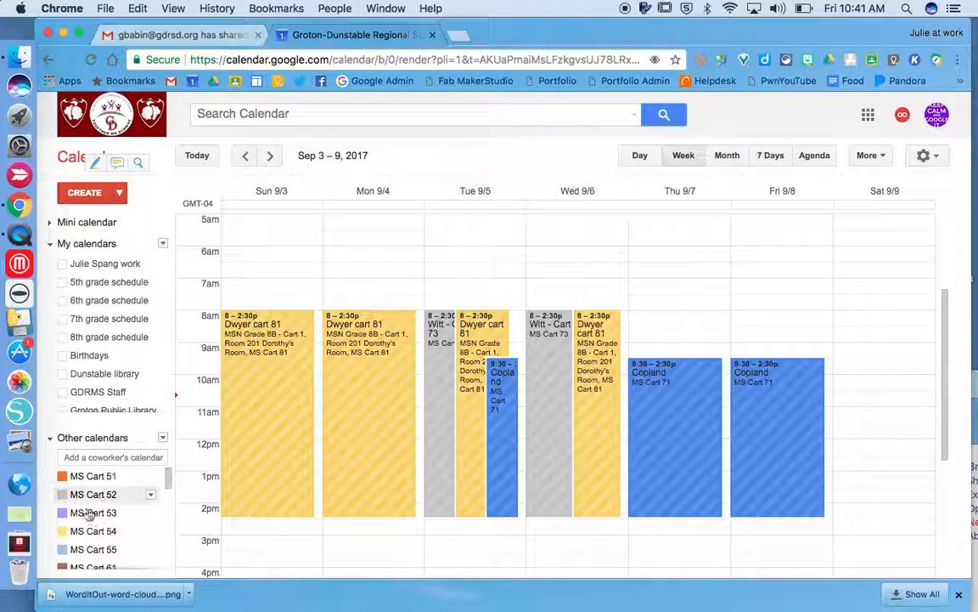
scroll(96, 538, down, 6)
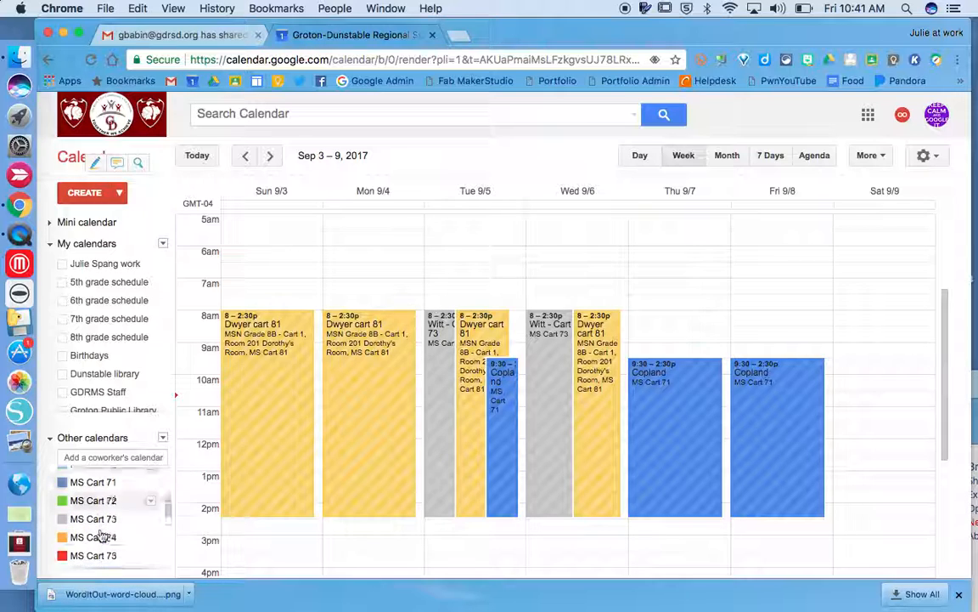
scroll(99, 536, down, 4)
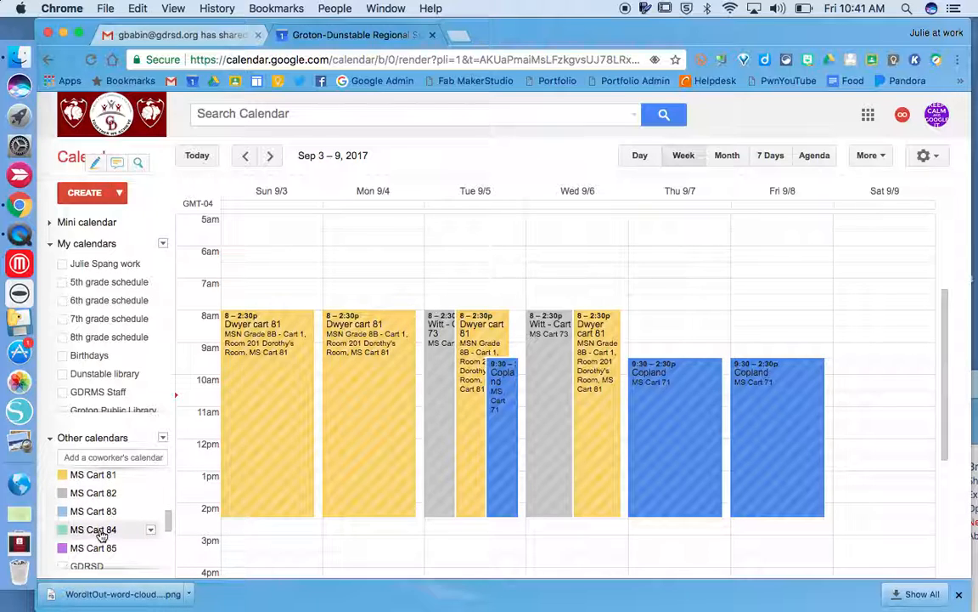
scroll(99, 531, up, 1)
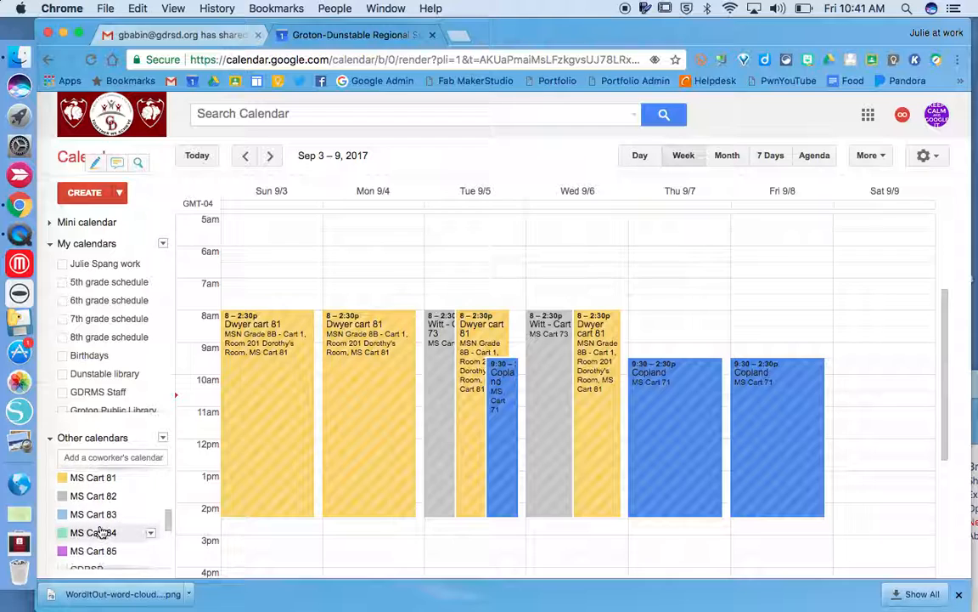
Step: Hide the MS Cart 81 calendar, show it again, and view its display and color options
click(64, 478)
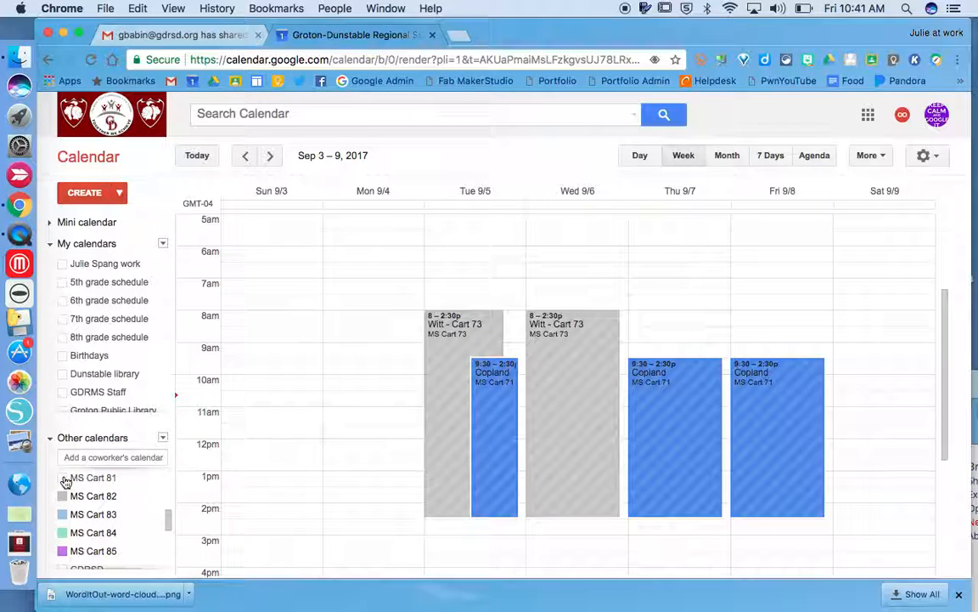
click(64, 479)
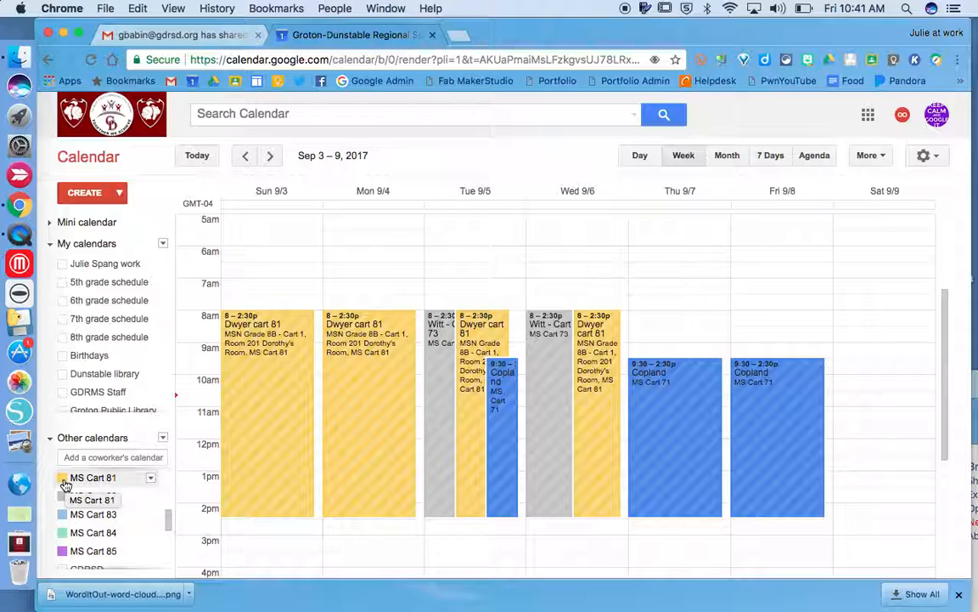
click(151, 481)
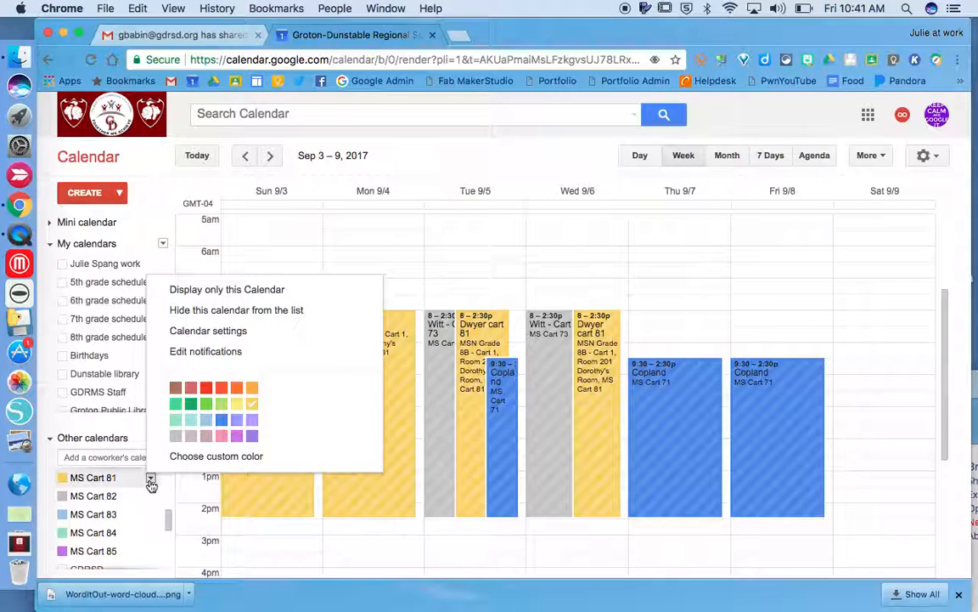
click(151, 480)
click(152, 481)
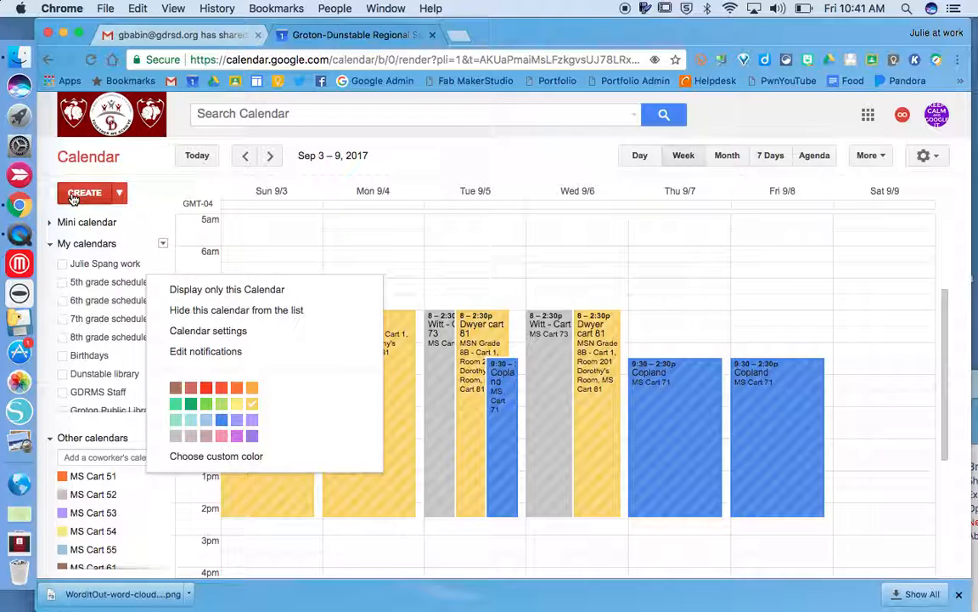
Step: Create a new event titled "Teacher Name"
click(120, 194)
click(85, 193)
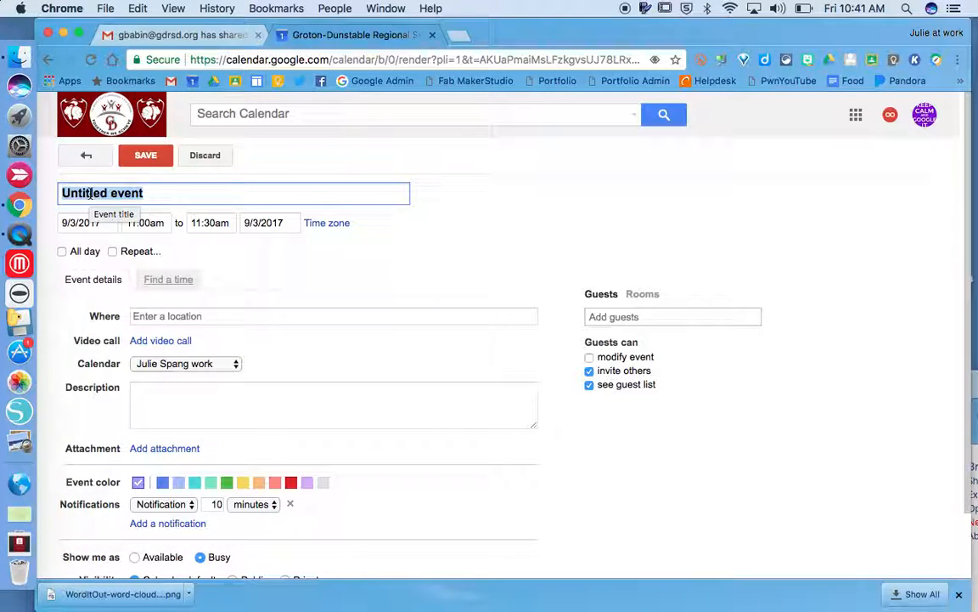
text(Teacher Name)
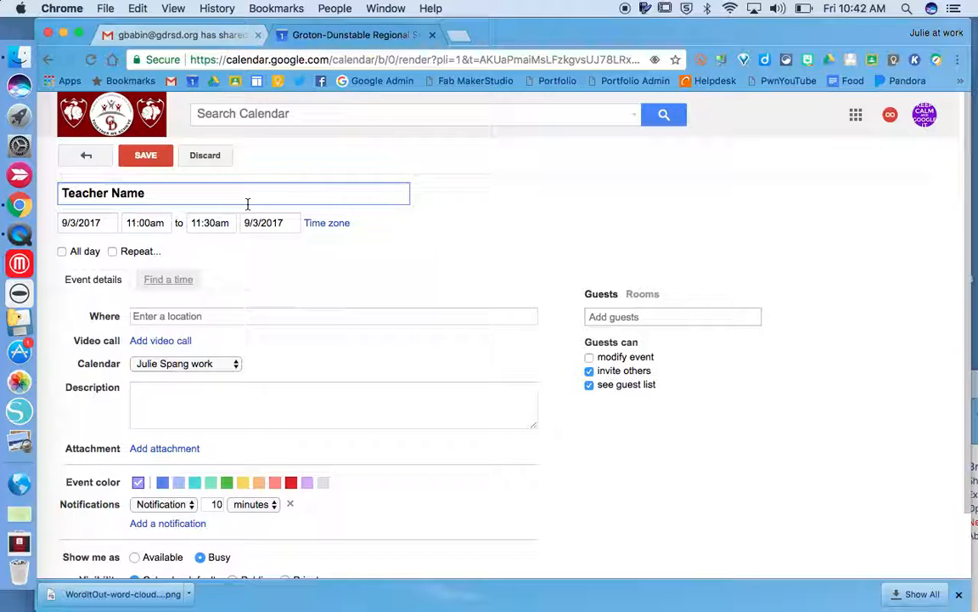
Step: Set the event to run from 8:00am to 2:30pm
click(149, 222)
scroll(153, 255, up, 3)
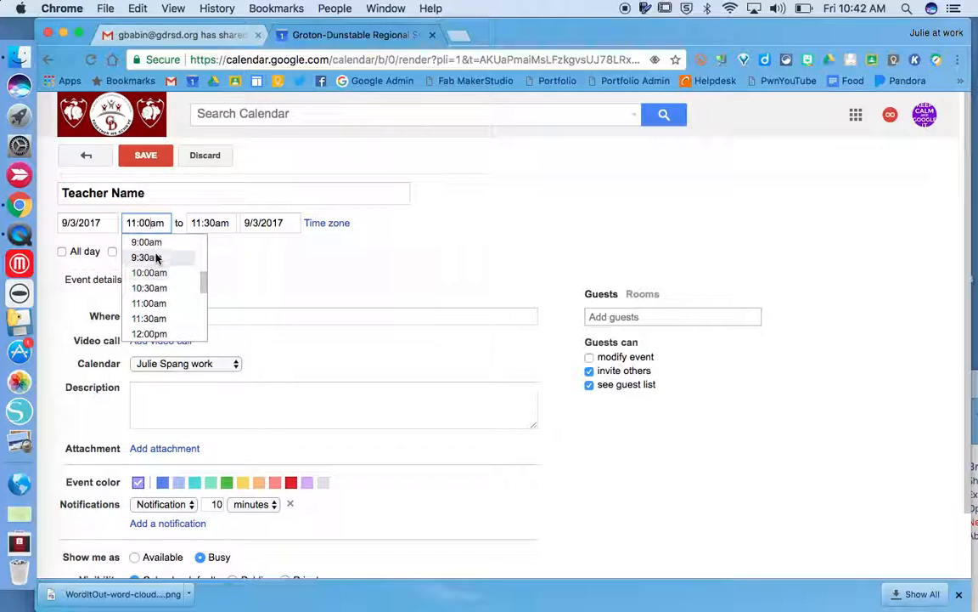
click(146, 242)
click(209, 223)
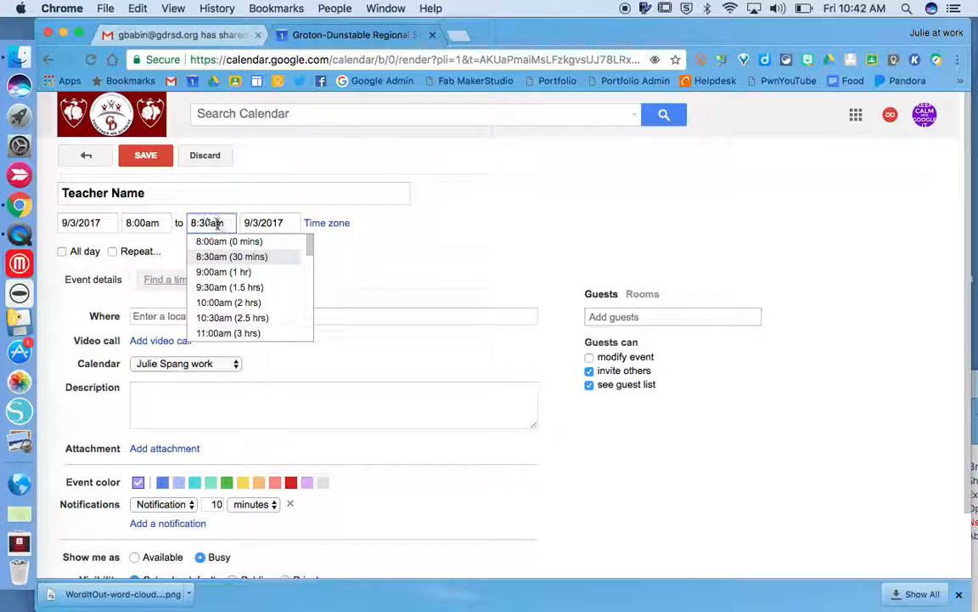
scroll(238, 299, down, 4)
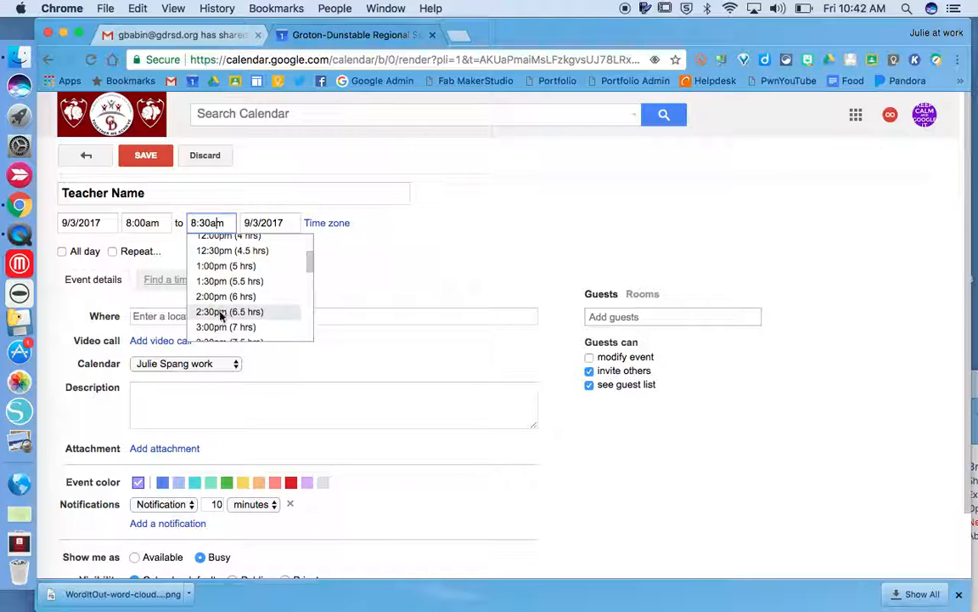
click(219, 313)
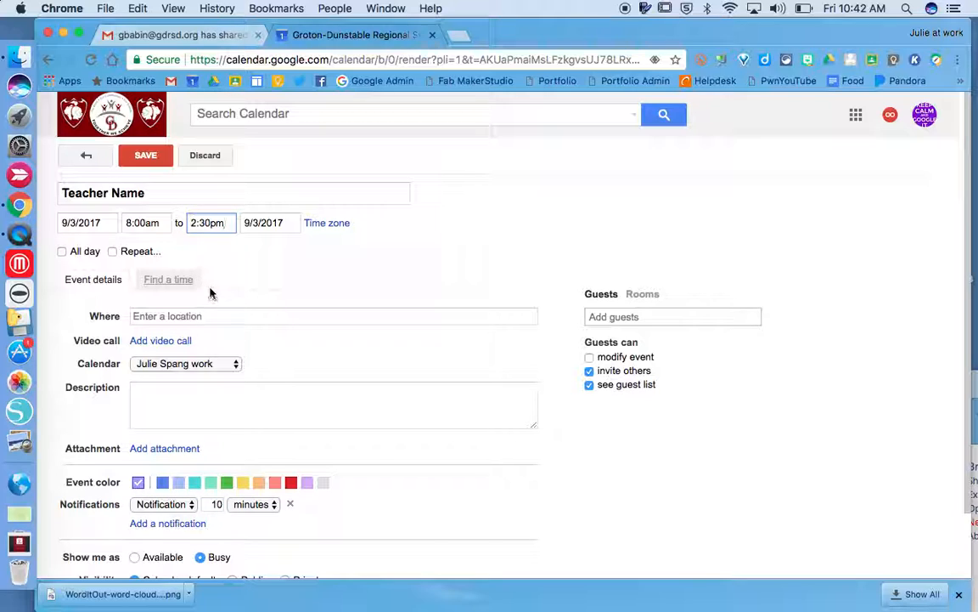
Step: Check the event's calendar choices and look through its available rooms as far as the MS Cart entries
click(227, 365)
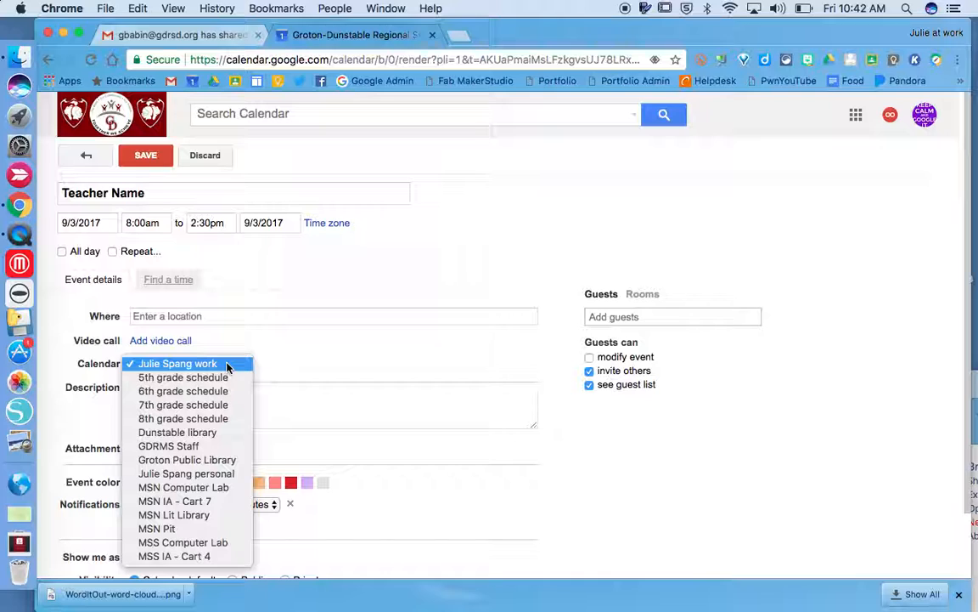
click(227, 365)
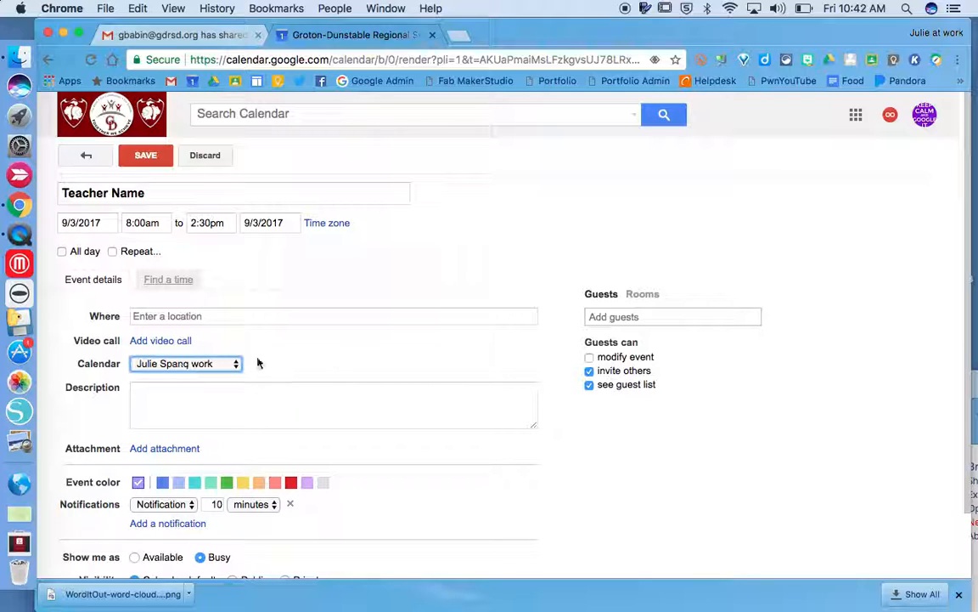
click(650, 295)
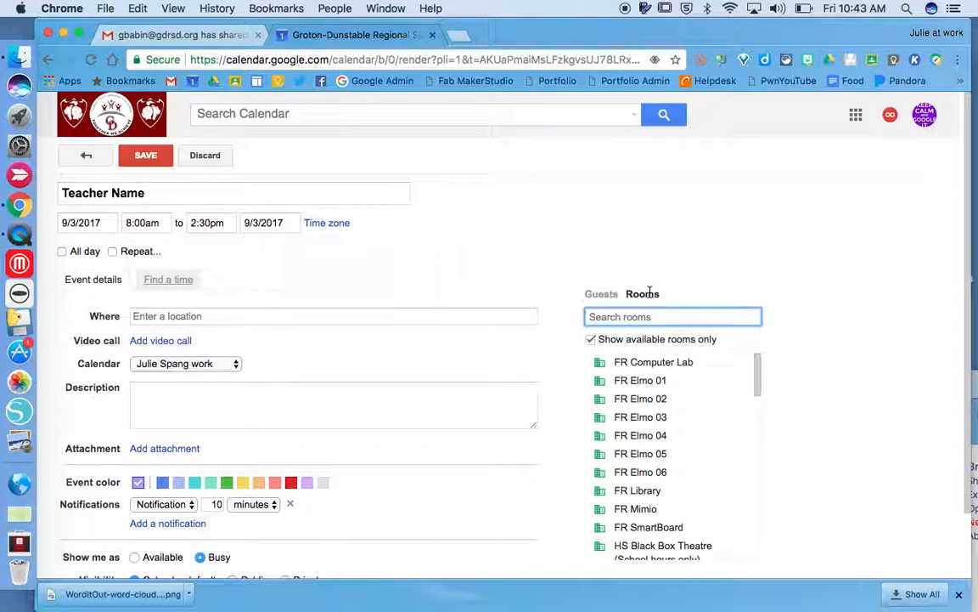
scroll(679, 426, down, 4)
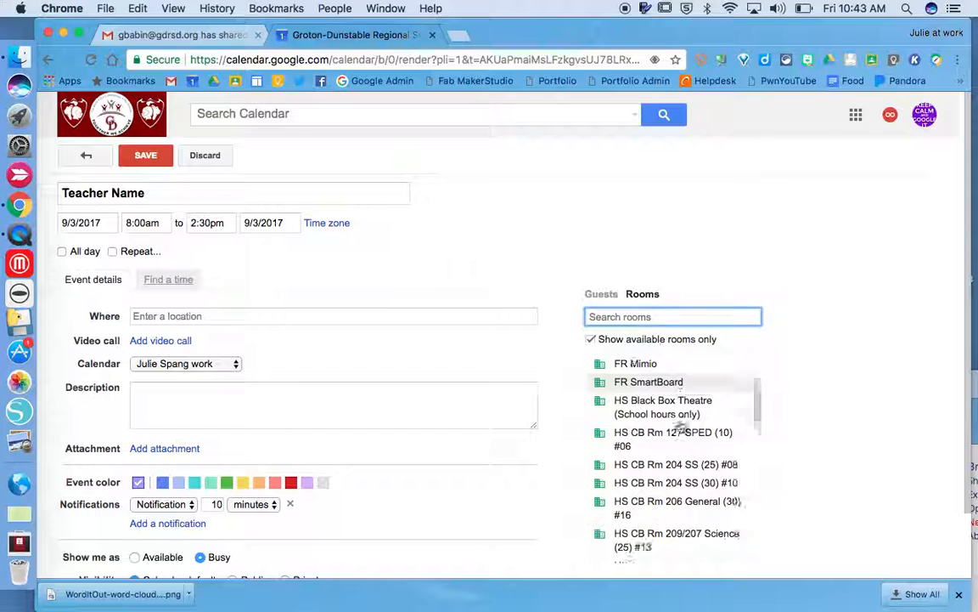
scroll(679, 431, down, 10)
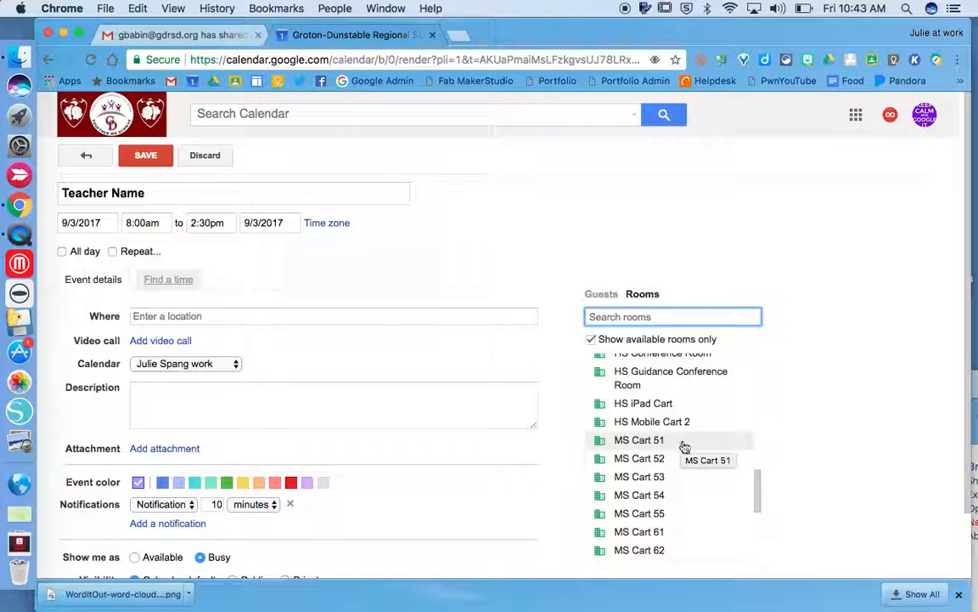
scroll(682, 480, down, 1)
scroll(681, 483, down, 3)
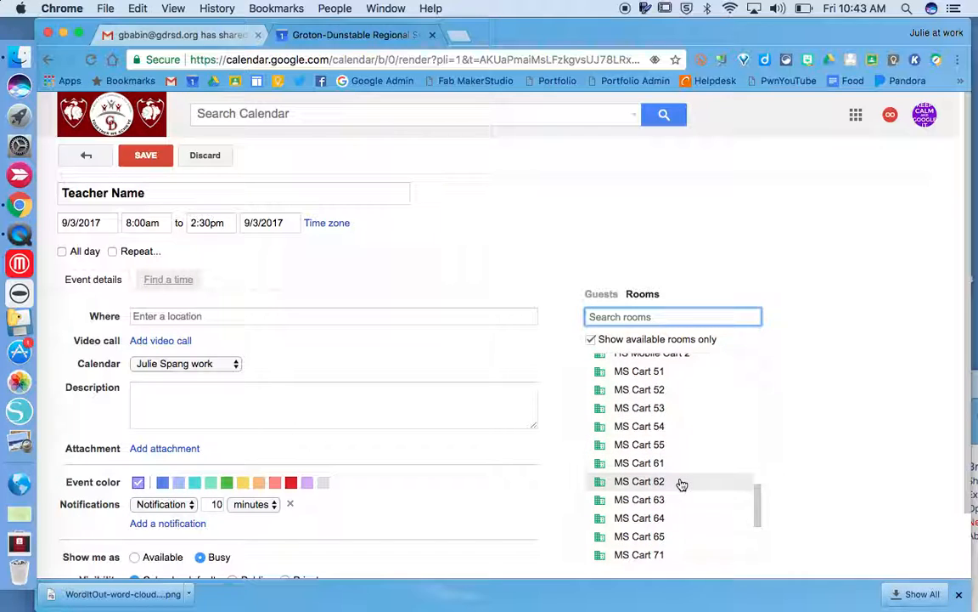
scroll(663, 488, down, 5)
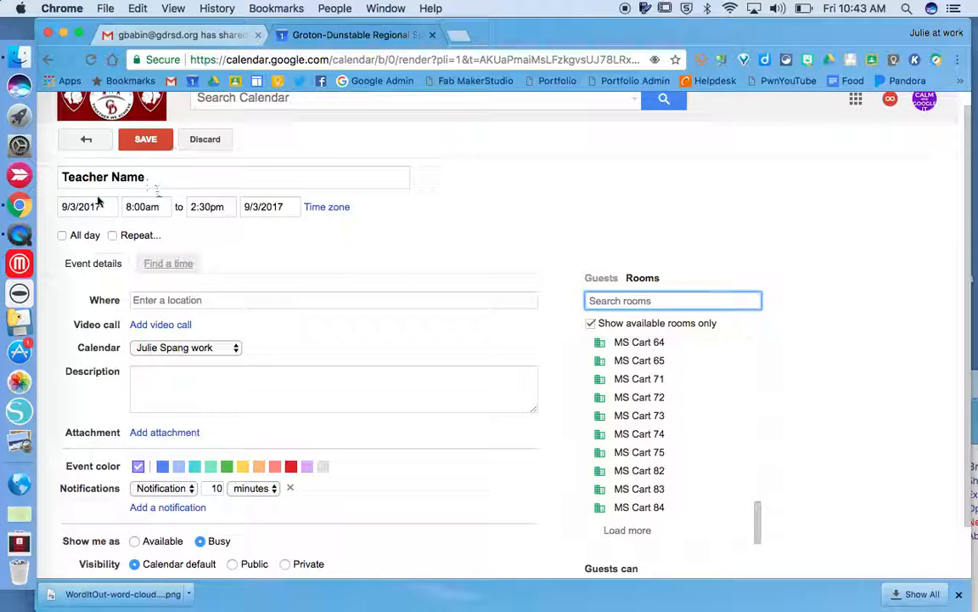
Step: Include unavailable rooms in the room list to inspect them, and restrict the list to available rooms again
click(591, 326)
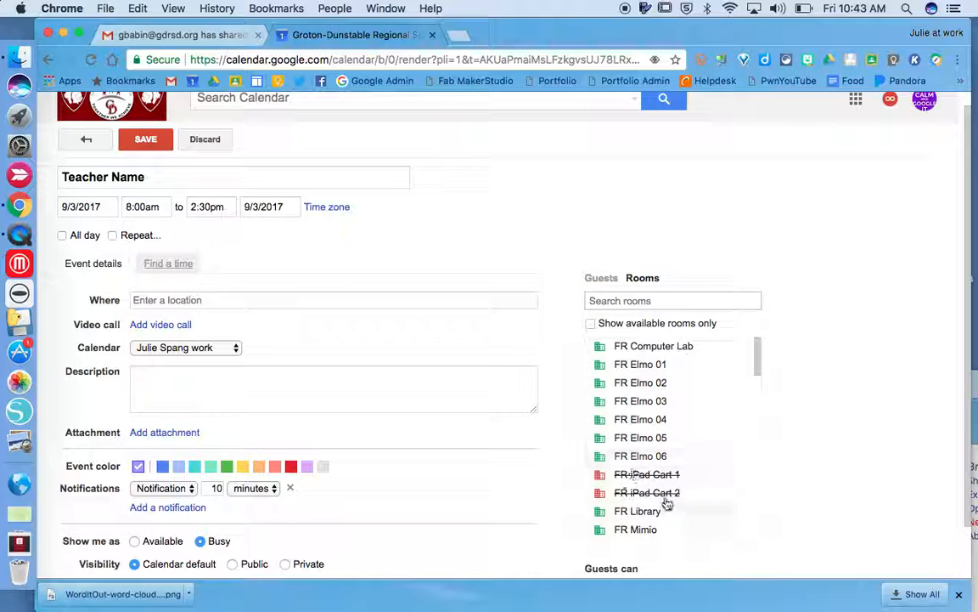
scroll(681, 474, down, 2)
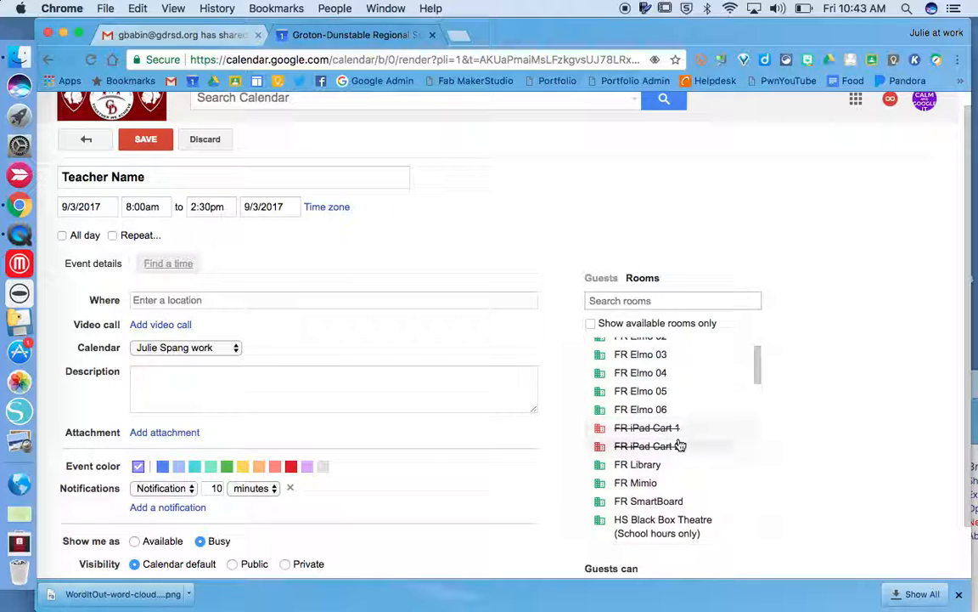
scroll(671, 433, down, 1)
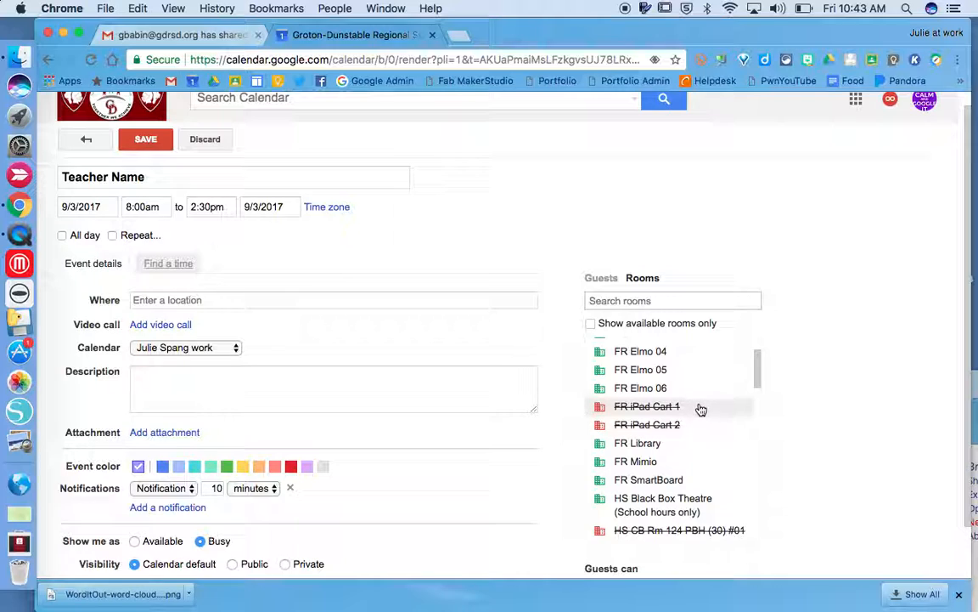
click(590, 322)
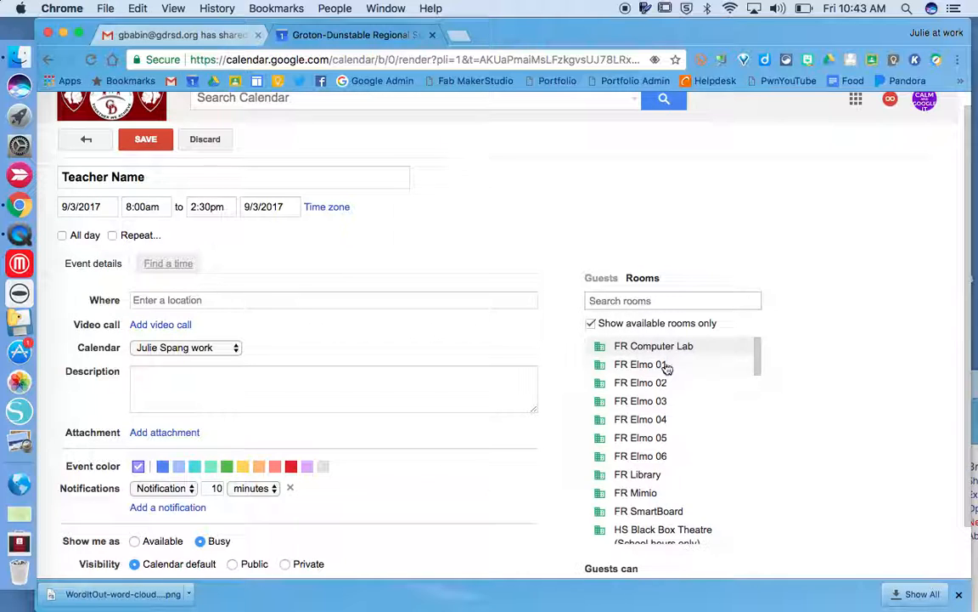
Step: Add MS Cart 64 from the available rooms to the event
scroll(688, 429, down, 5)
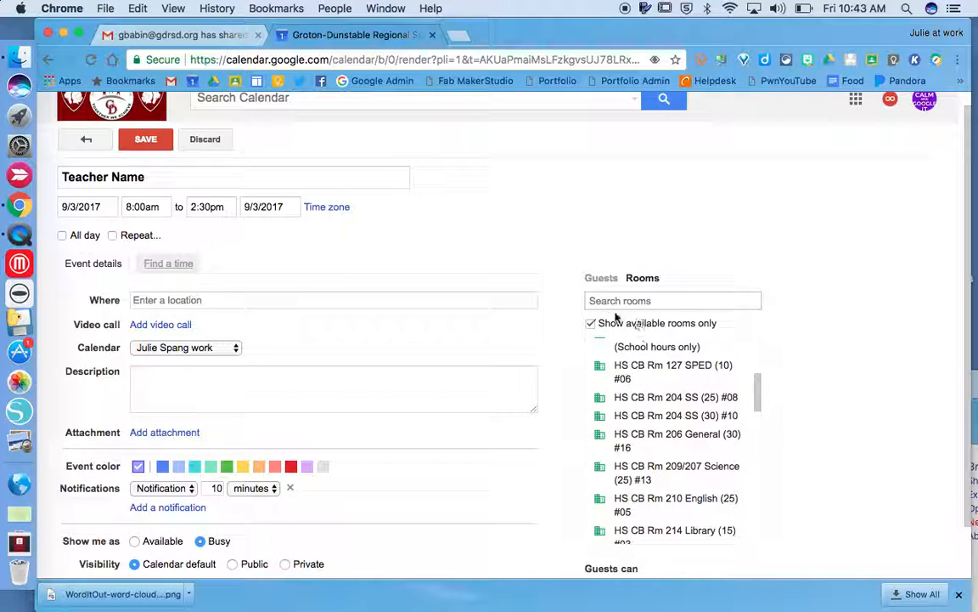
scroll(677, 452, down, 5)
scroll(677, 452, down, 5)
click(671, 453)
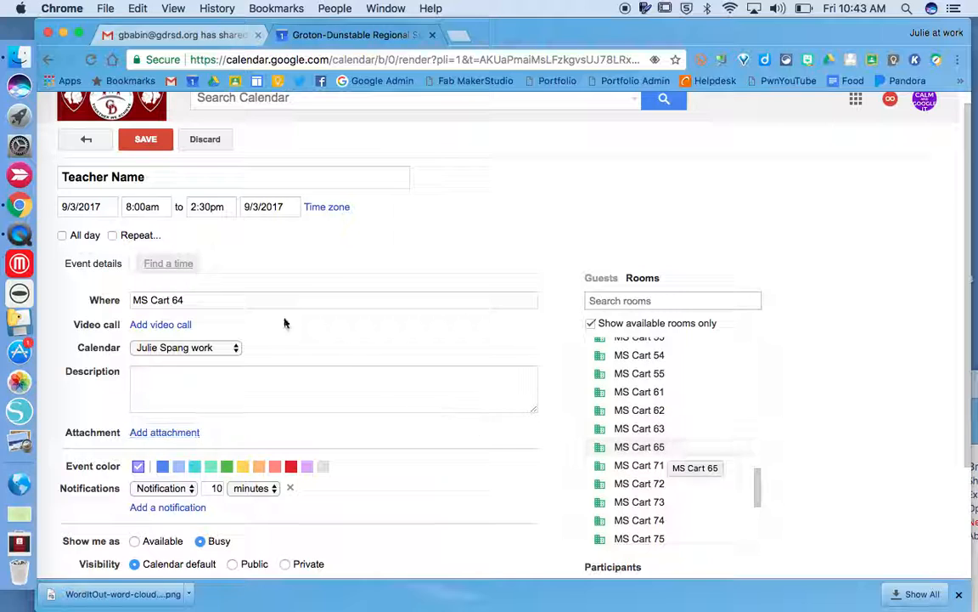
Step: Save the cart reservation and display the account owner's work calendar alongside the cart calendars
click(156, 144)
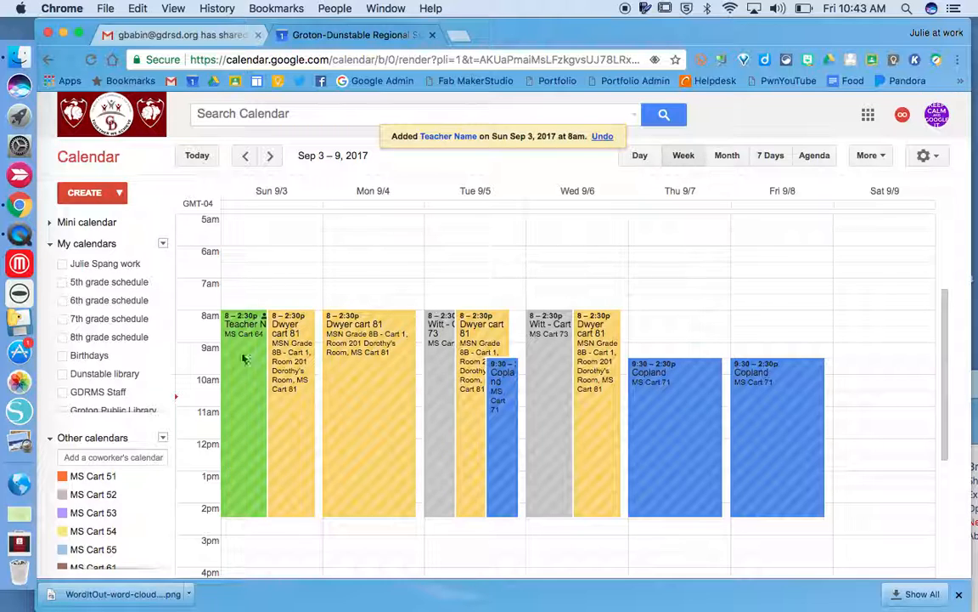
click(65, 264)
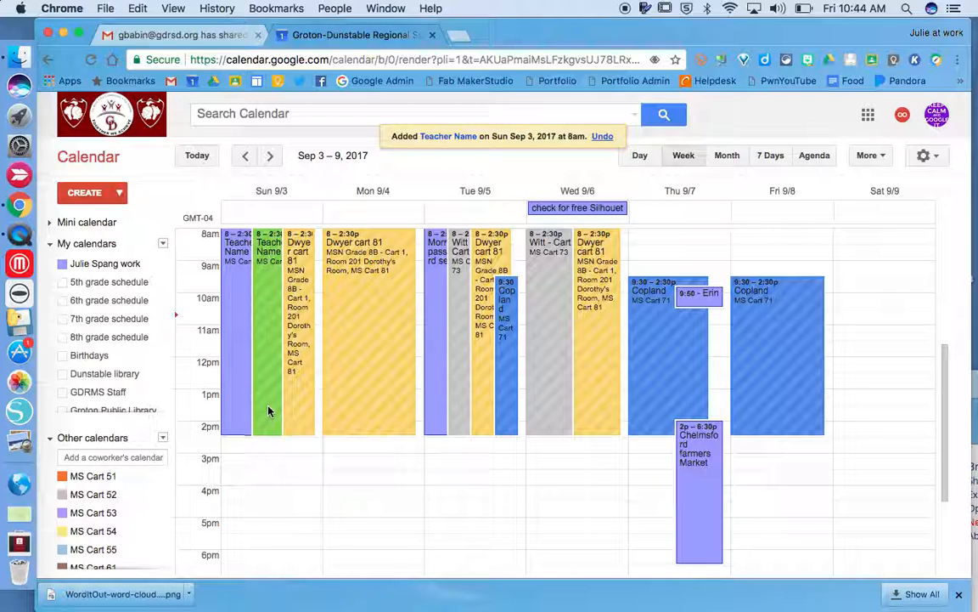
Step: Check the MS Cart 64 calendar's copy of the Teacher Name event, and remove MS Cart 64 from the original event, saving the change
click(271, 280)
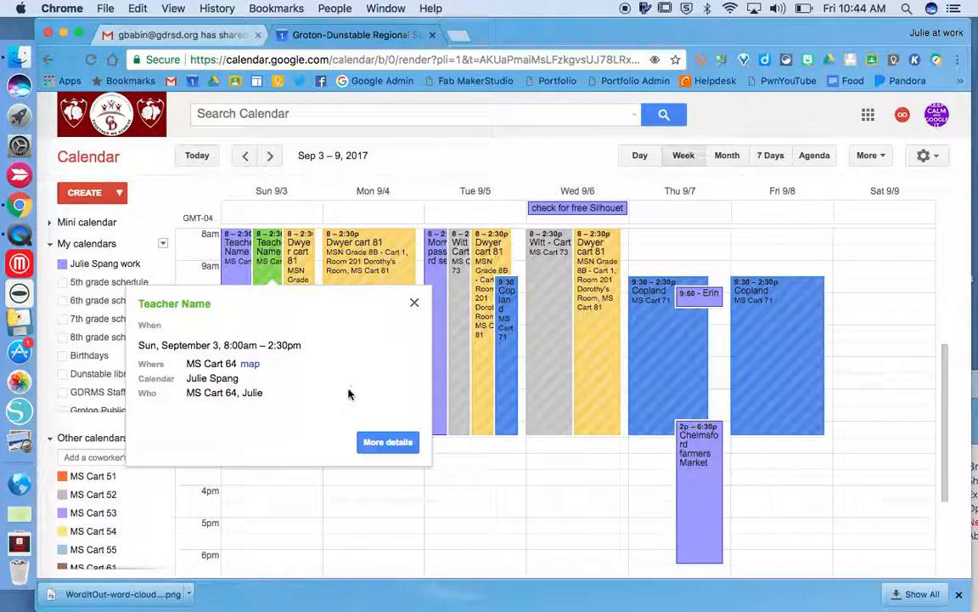
click(415, 304)
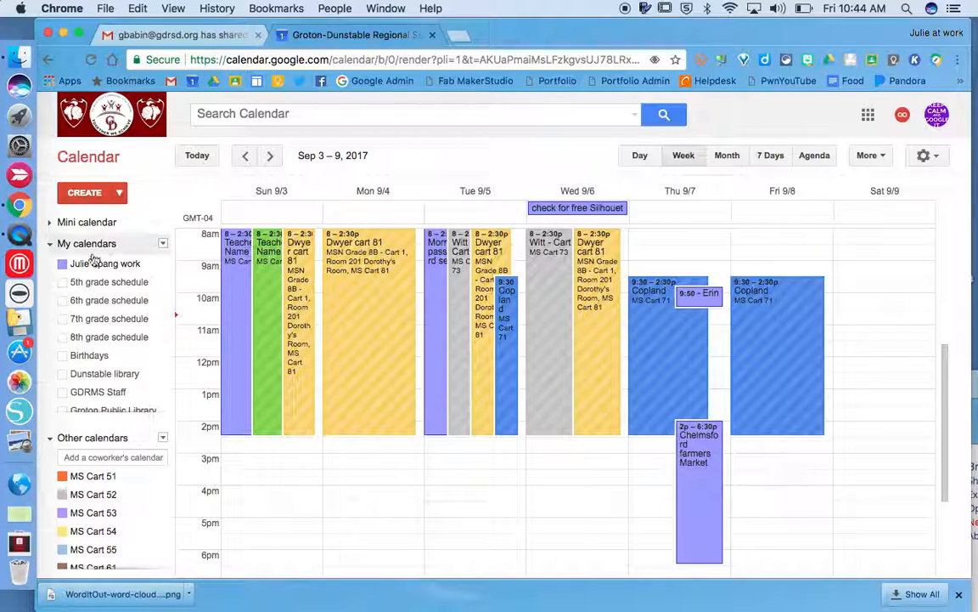
click(241, 255)
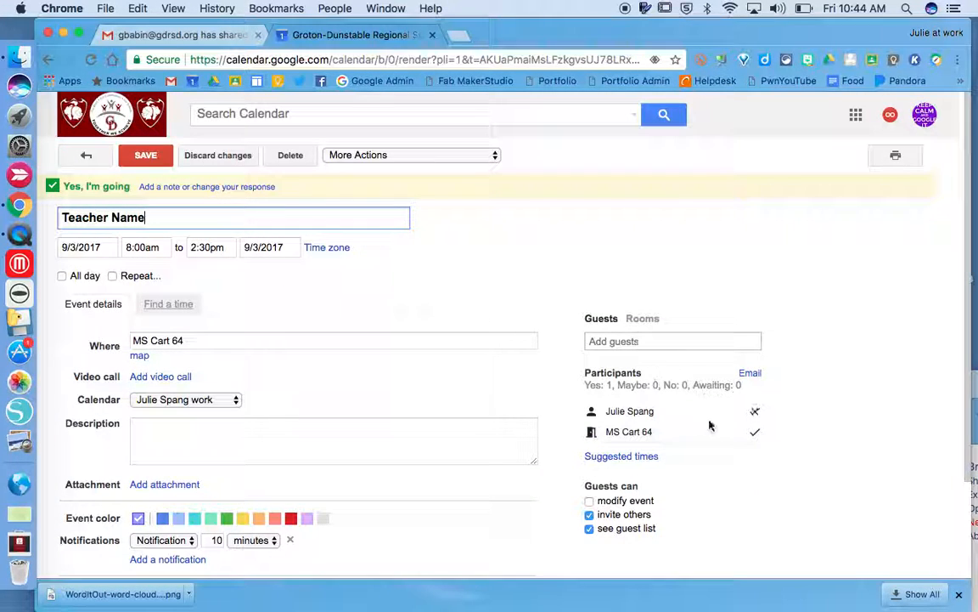
click(755, 435)
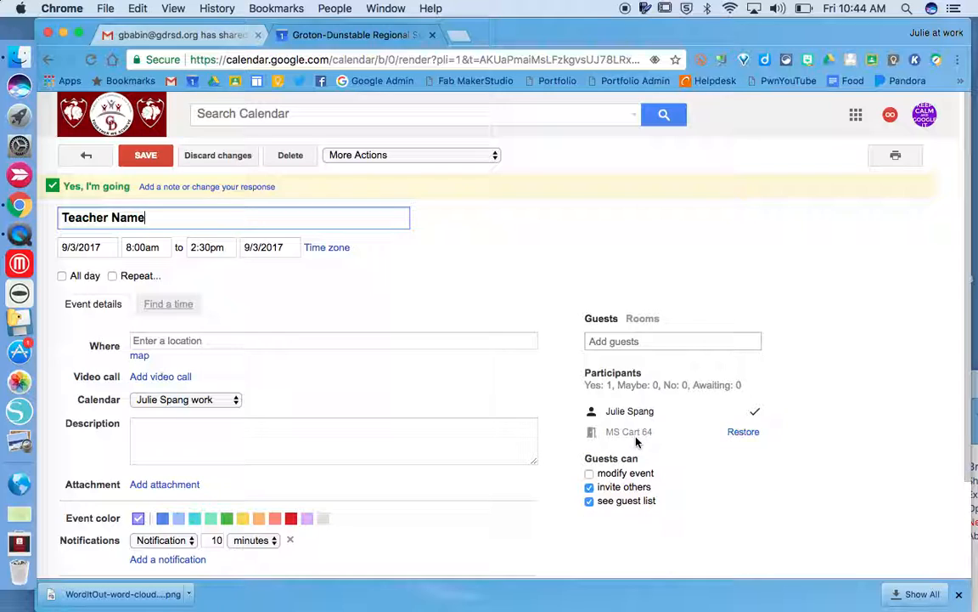
click(146, 156)
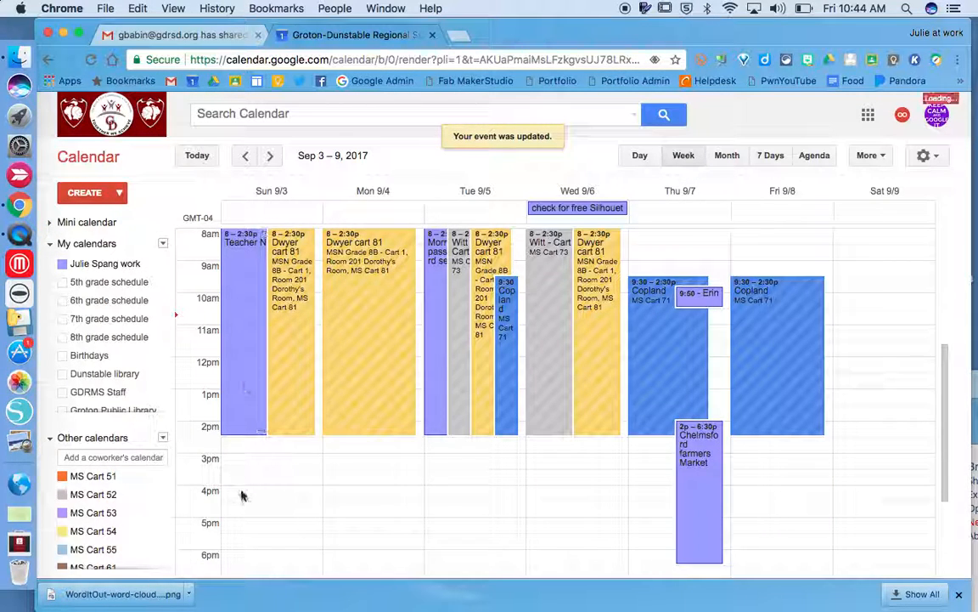
Step: Delete the Sunday 9/3 Teacher Name event from the work calendar
click(243, 244)
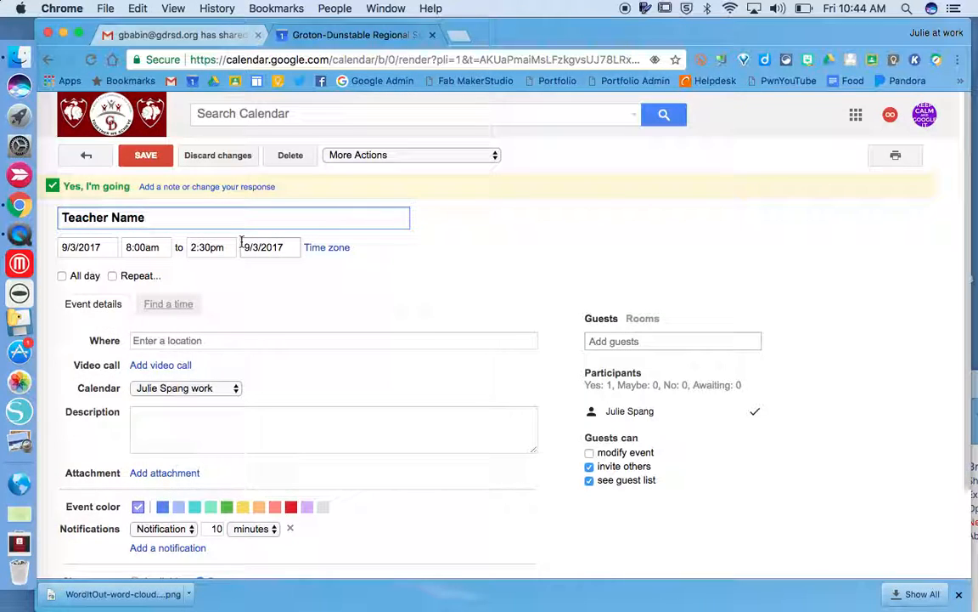
click(288, 157)
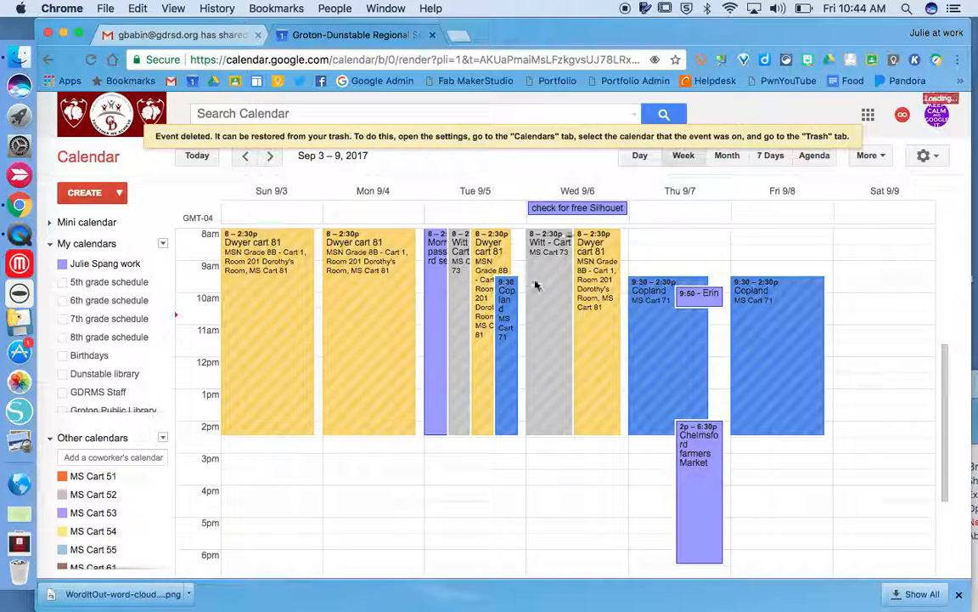